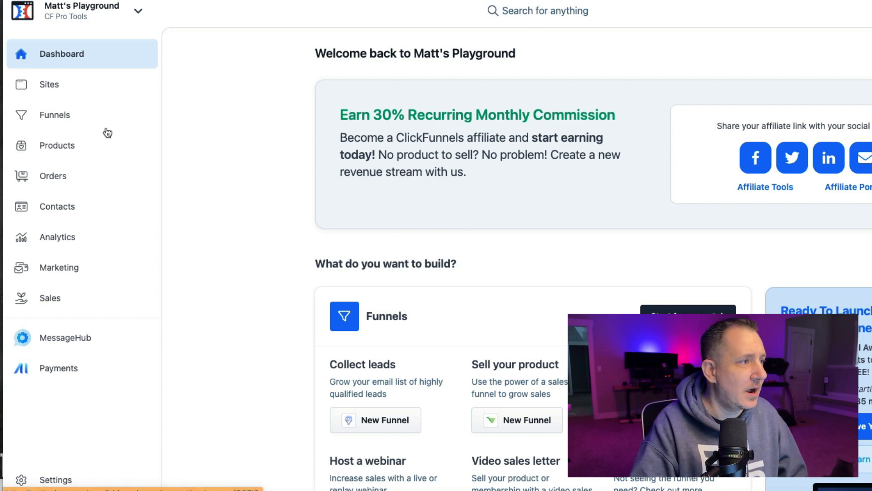
- Try to remove the Hero Theme from the workspace's theme settings, confirming the deletion
left_click(68, 477)
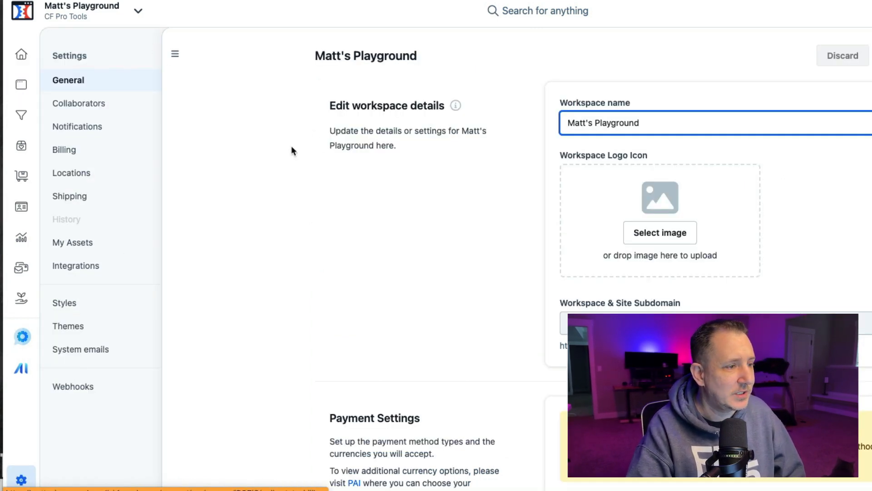
scroll(321, 200, "down", 8)
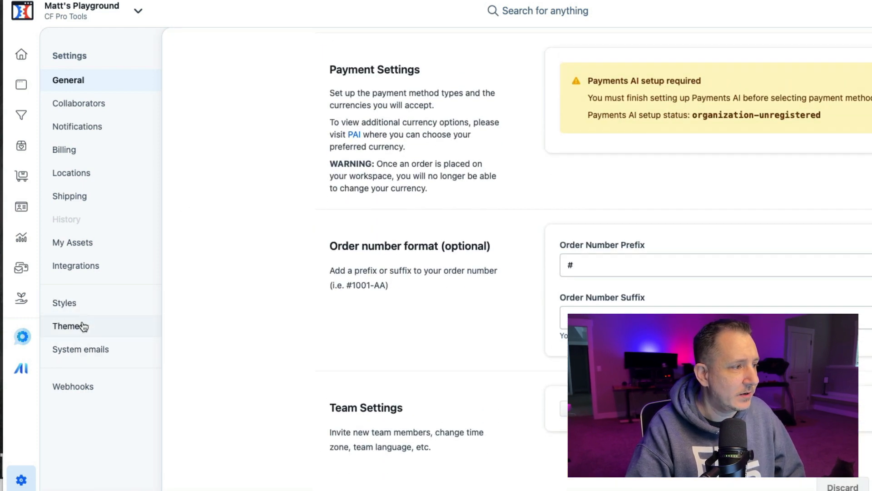
left_click(91, 332)
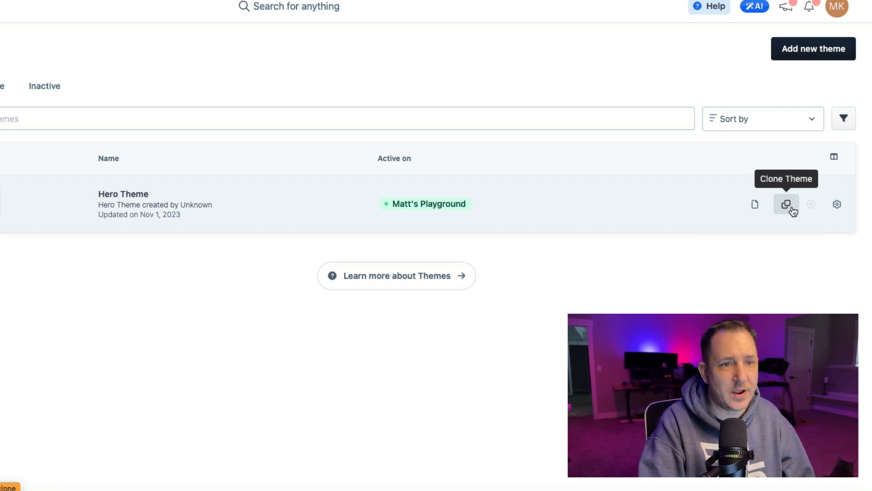
left_click(837, 208)
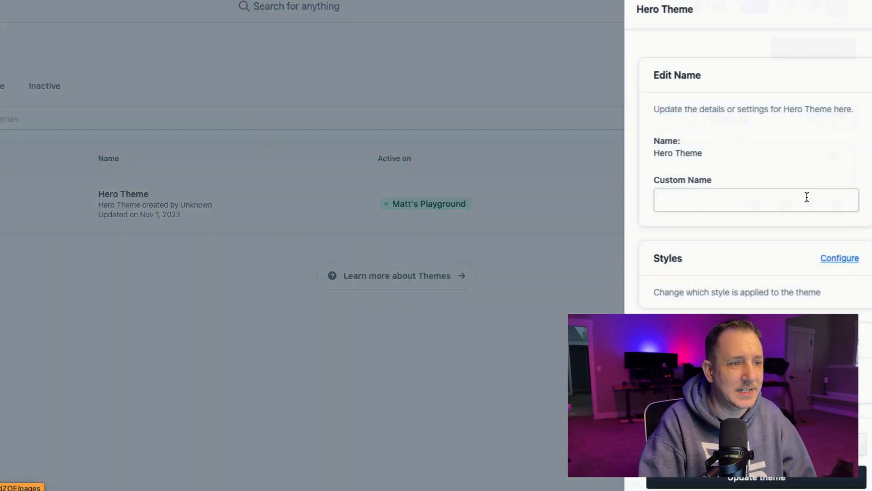
left_click(713, 204)
scroll(712, 209, "down", 5)
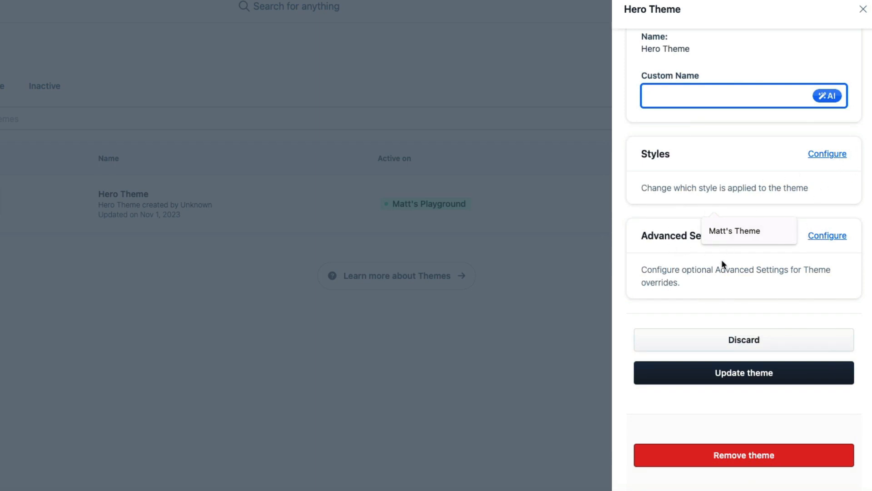
left_click(766, 458)
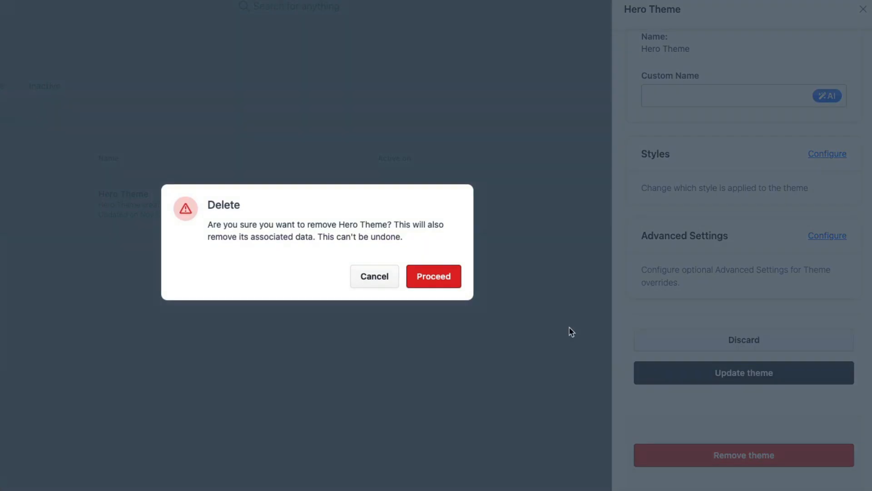
left_click(437, 276)
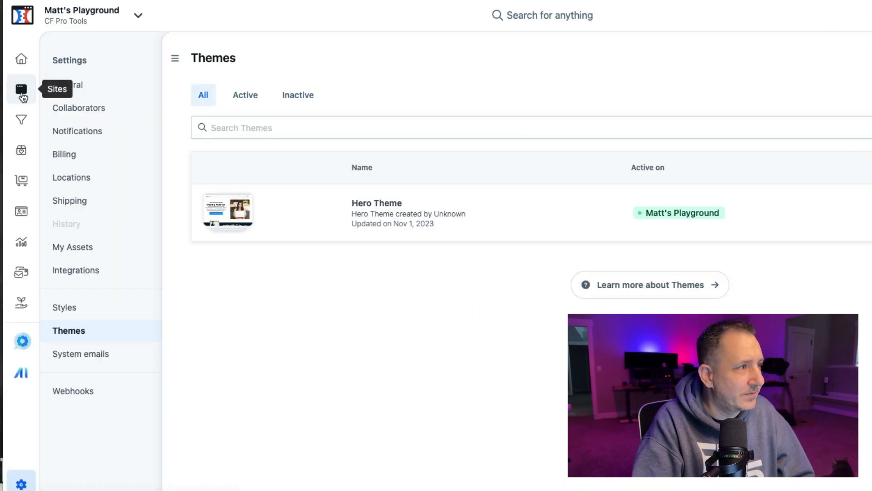
- Browse the site's list of theme pages belonging to the Hero Theme
left_click(23, 95)
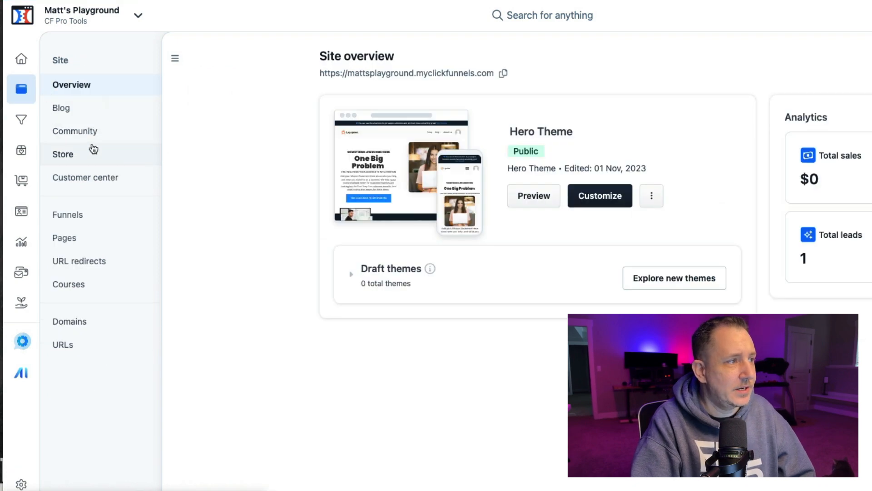
left_click(85, 241)
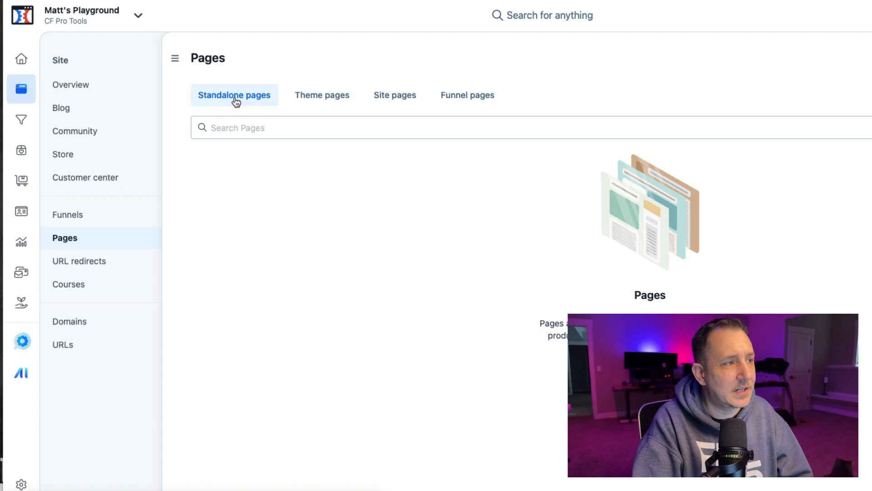
left_click(317, 103)
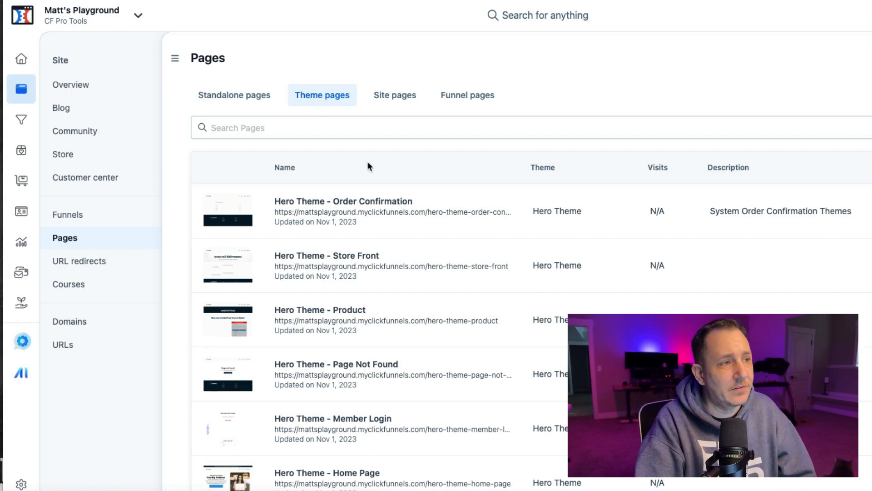
scroll(380, 161, "down", 7)
scroll(383, 162, "down", 12)
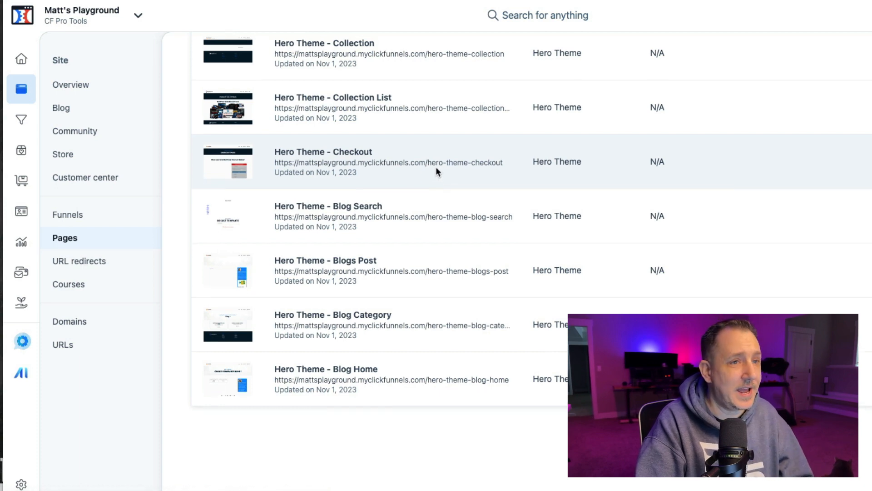
scroll(435, 168, "up", 3)
scroll(434, 167, "up", 8)
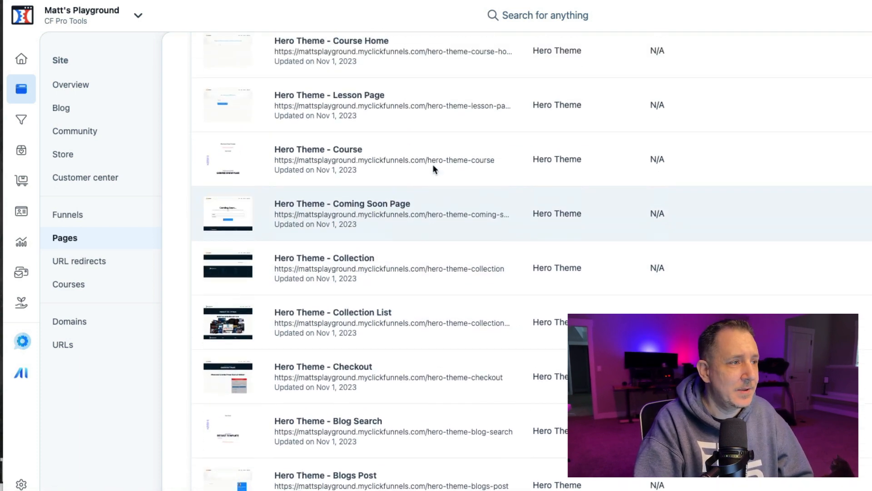
scroll(432, 168, "up", 3)
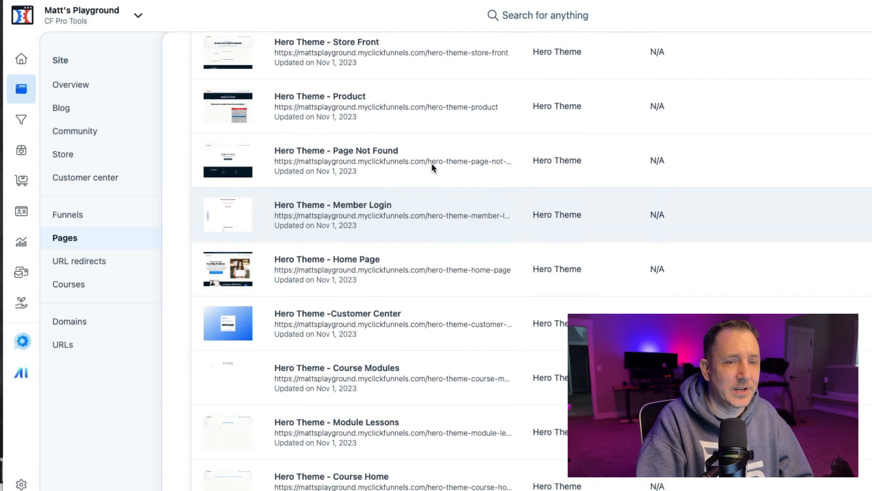
scroll(431, 167, "up", 2)
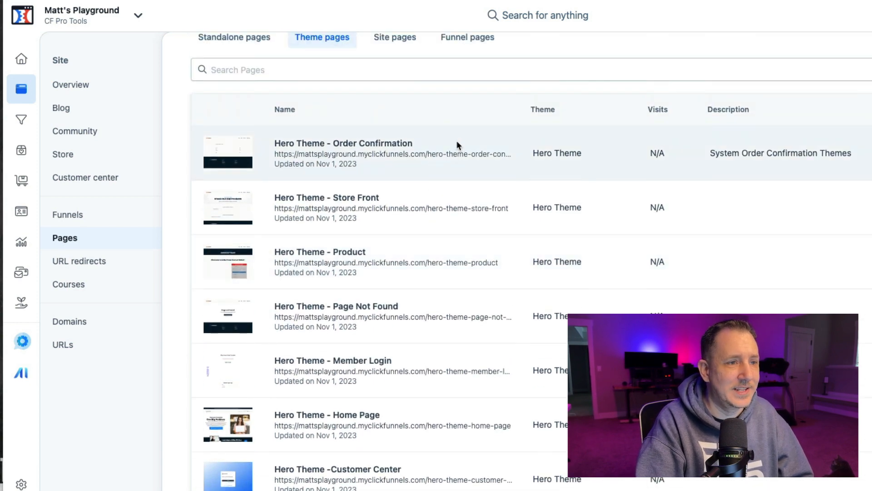
scroll(416, 165, "down", 8)
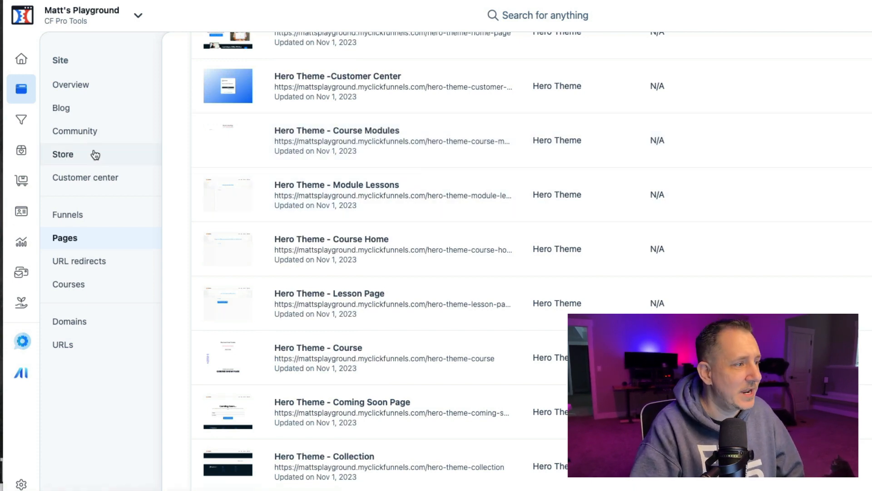
- Return to the workspace Themes settings and open the Hero Theme in the theme editor
left_click(21, 482)
scroll(469, 189, "down", 3)
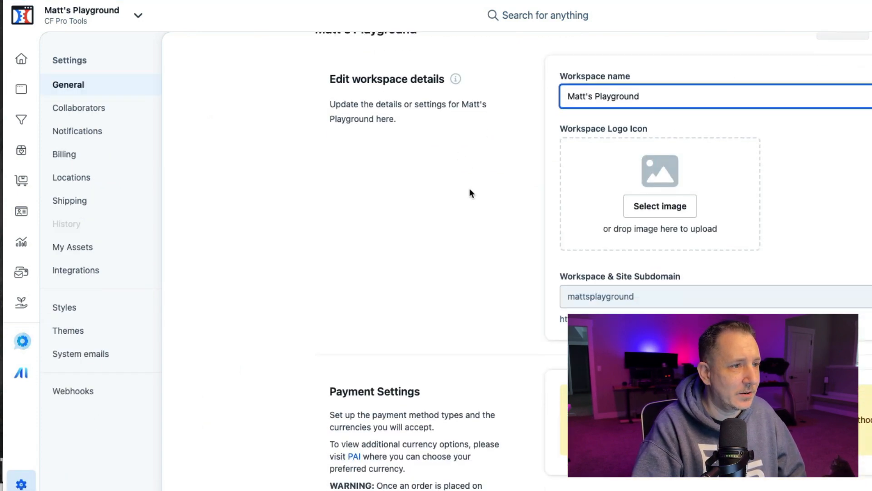
scroll(403, 187, "up", 2)
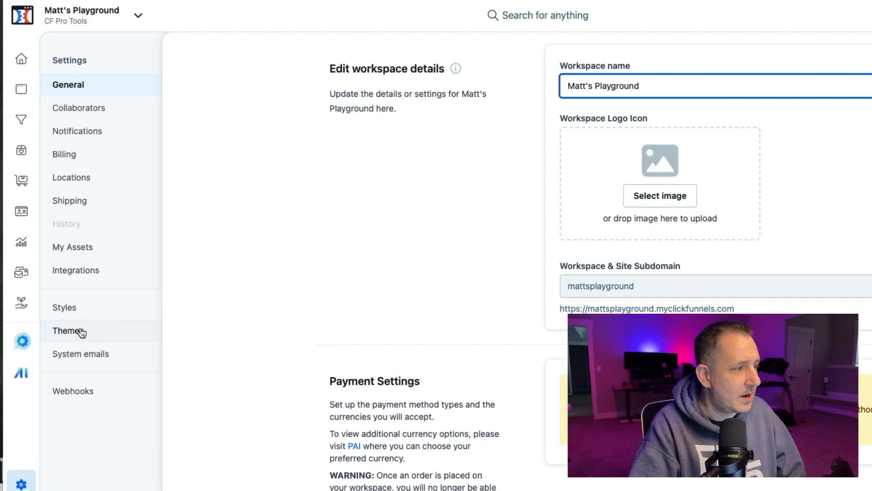
left_click(80, 334)
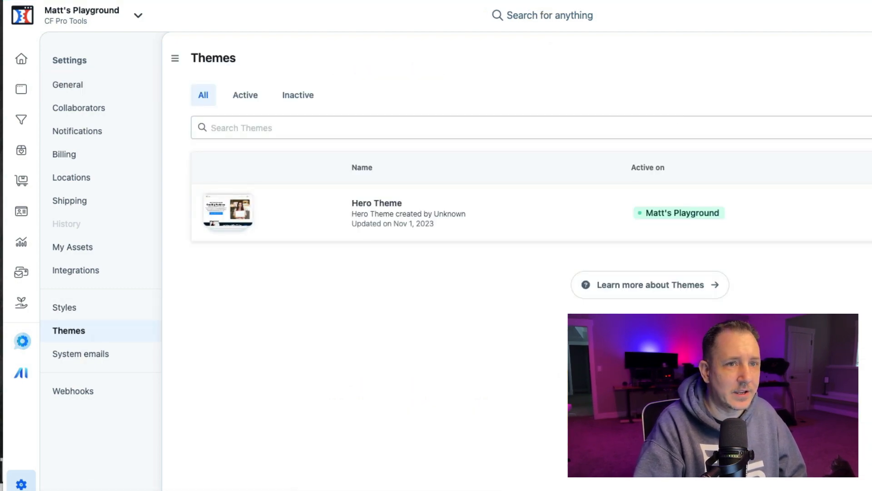
left_click(869, 59)
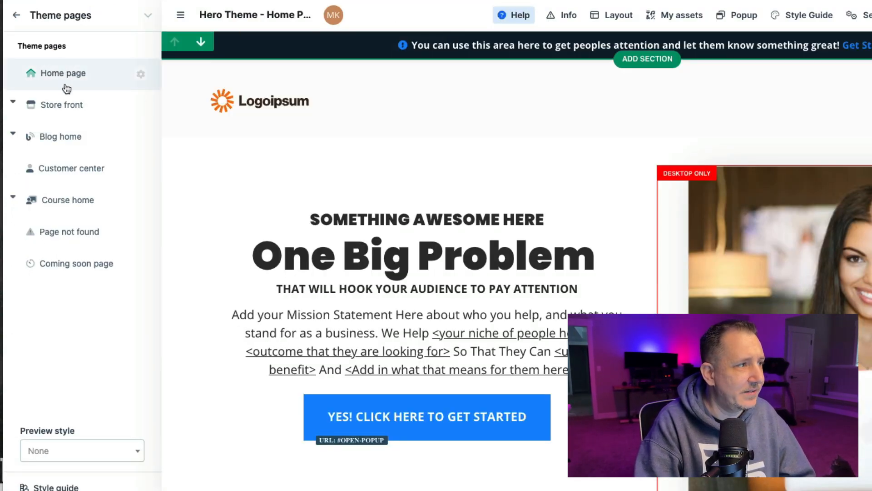
- Preview the store front, product, collection, checkout and order confirmation theme pages
left_click(68, 108)
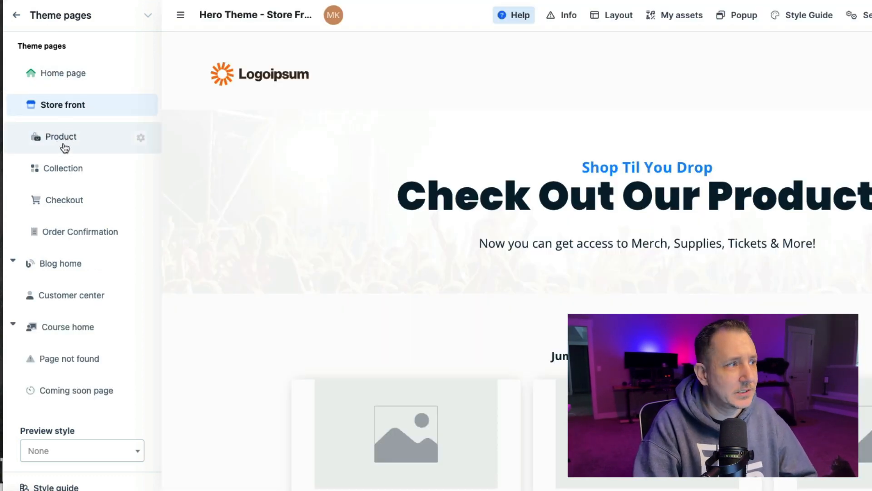
left_click(64, 139)
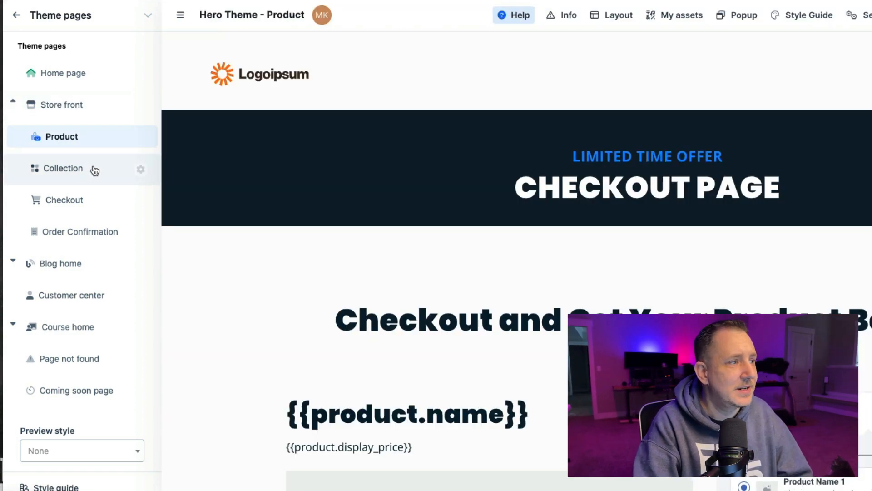
left_click(94, 170)
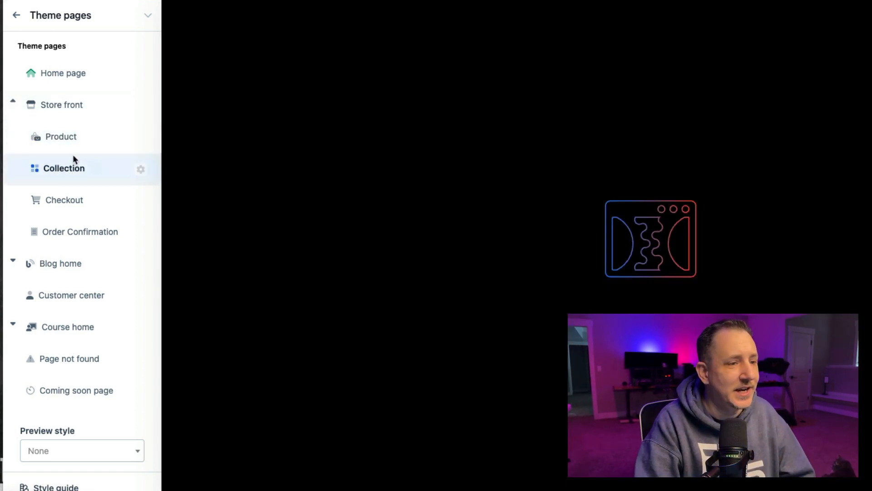
scroll(480, 149, "down", 6)
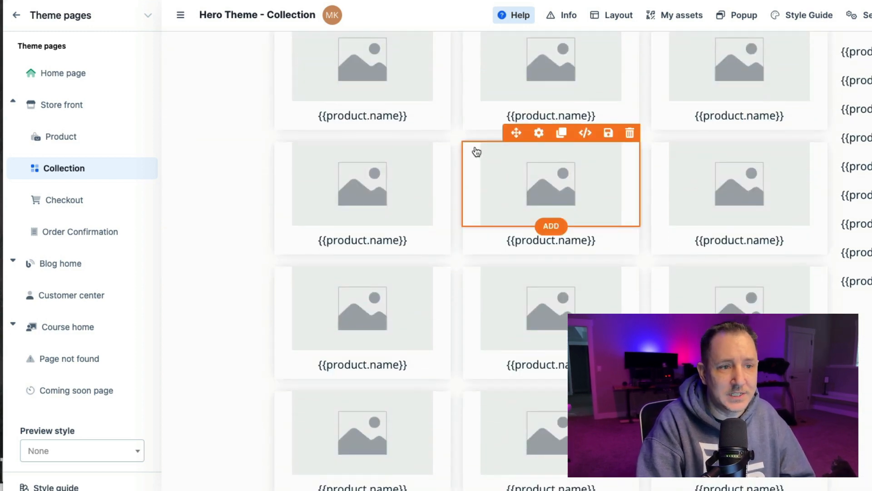
left_click(73, 207)
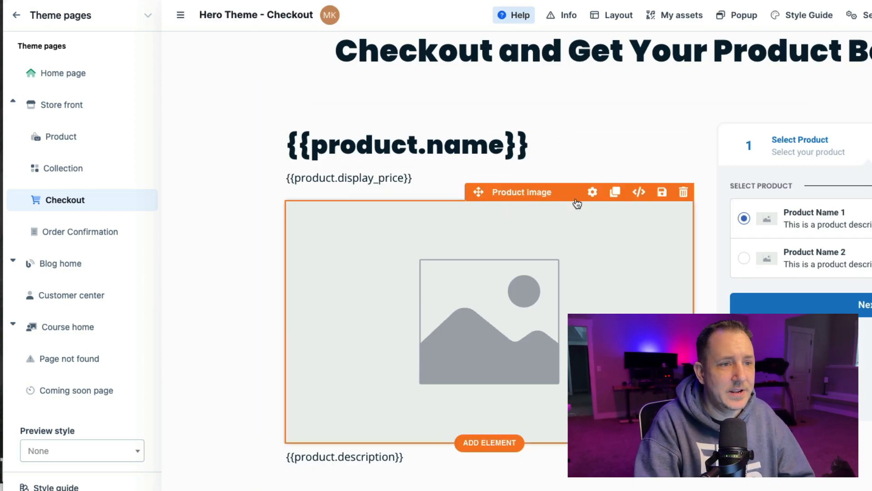
scroll(577, 203, "down", 2)
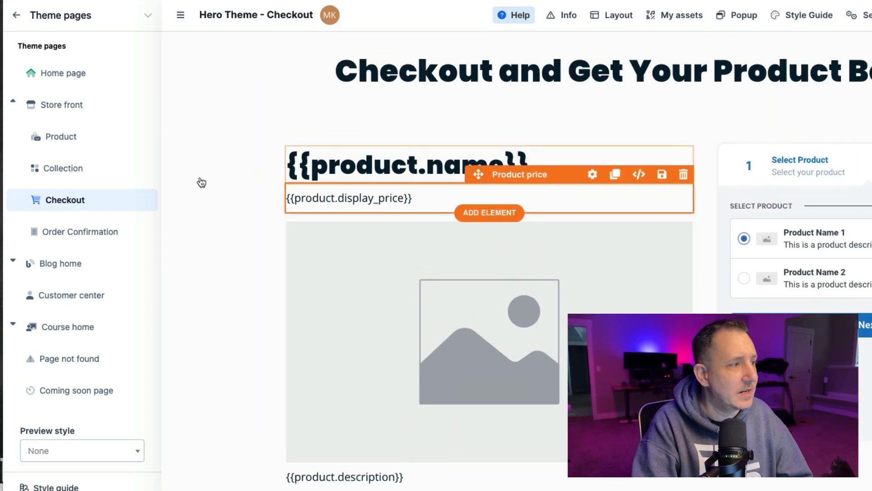
left_click(70, 234)
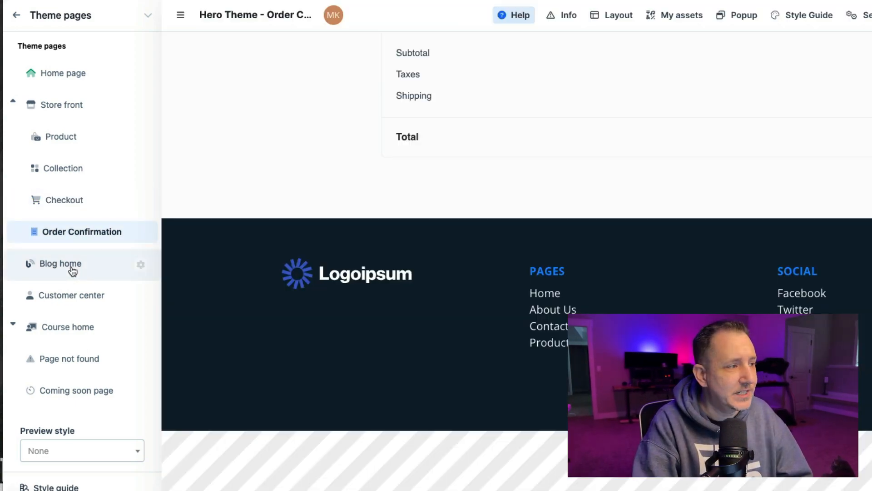
- Preview the blog, customer center, page not found and coming soon theme pages
left_click(77, 267)
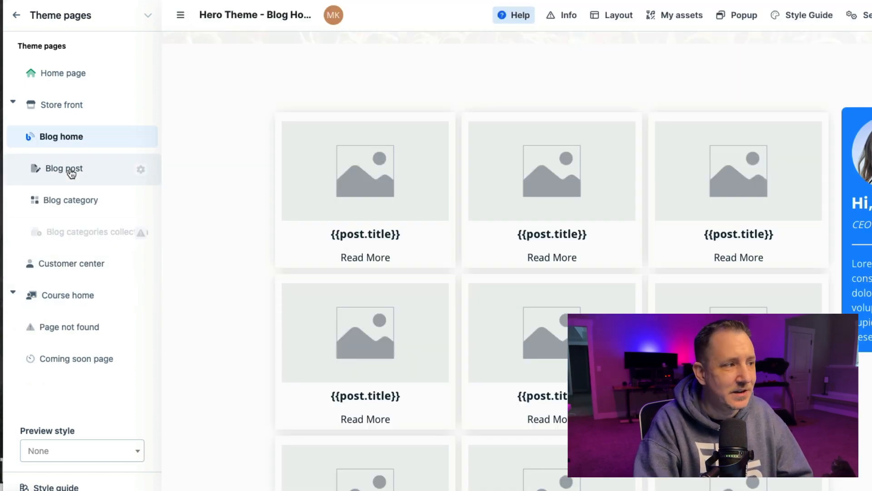
left_click(78, 170)
left_click(79, 201)
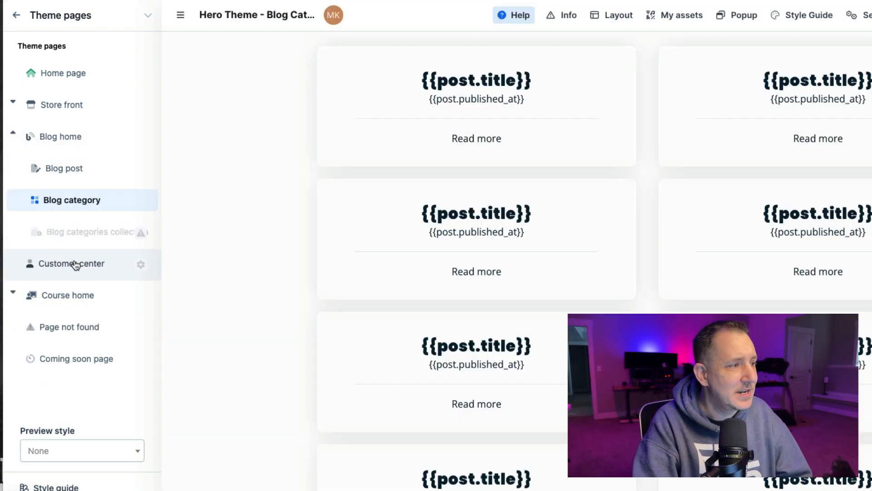
left_click(75, 265)
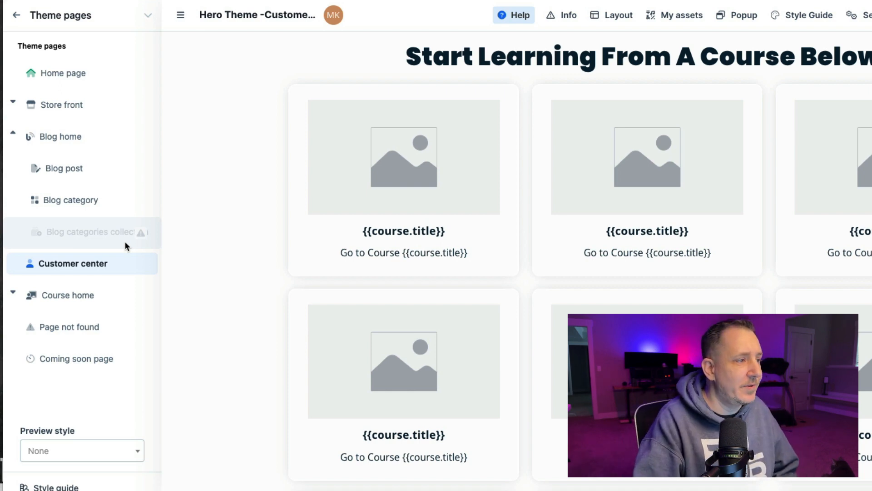
left_click(68, 336)
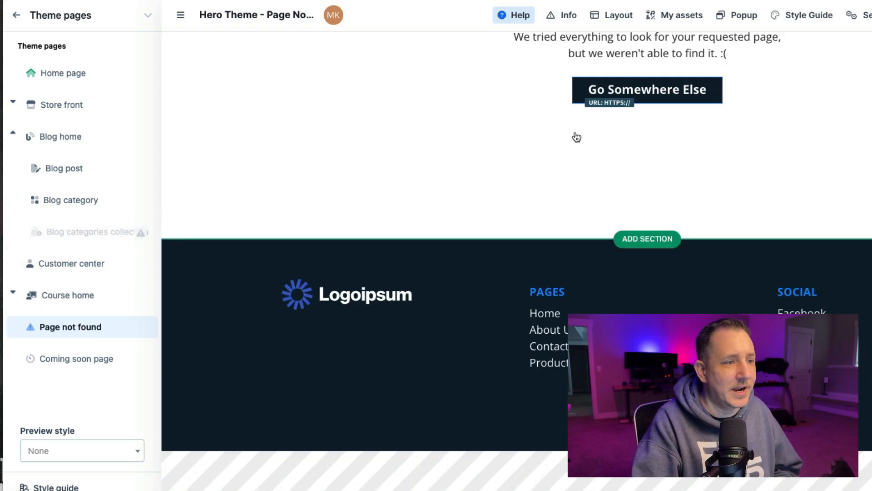
scroll(575, 136, "up", 5)
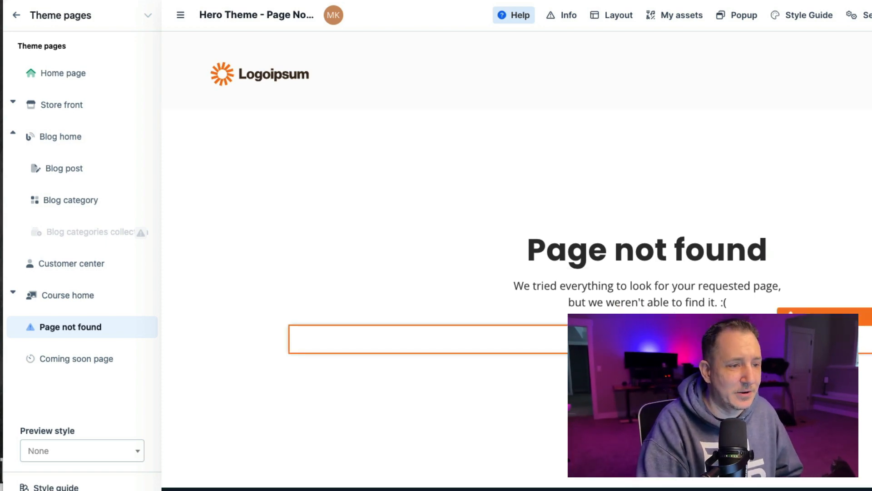
left_click(68, 362)
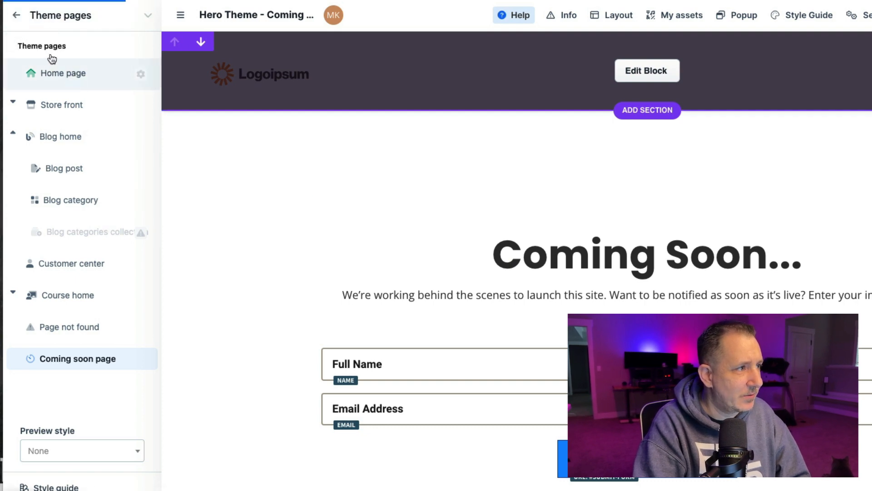
- Leave the theme editor and open the site overview from the dashboard
left_click(17, 15)
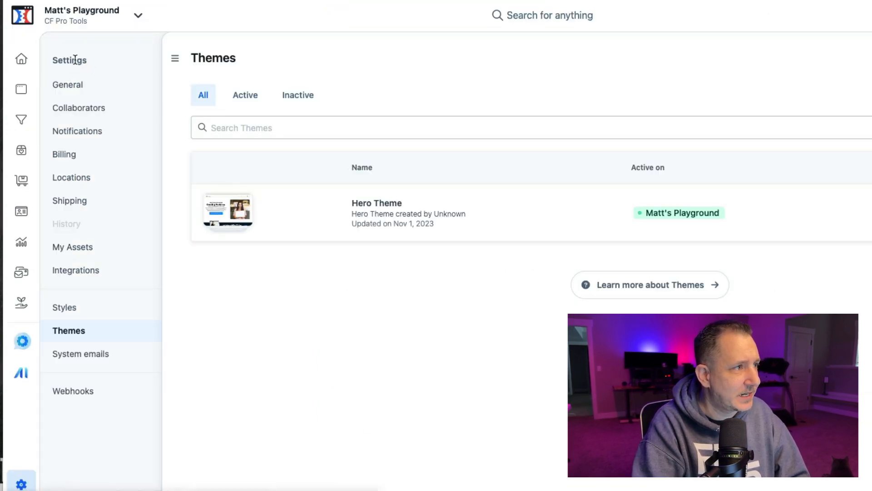
left_click(21, 58)
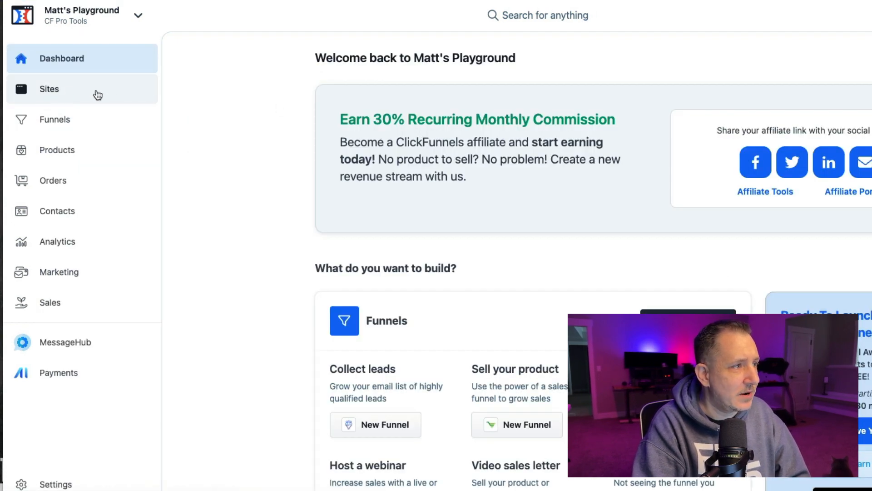
left_click(75, 94)
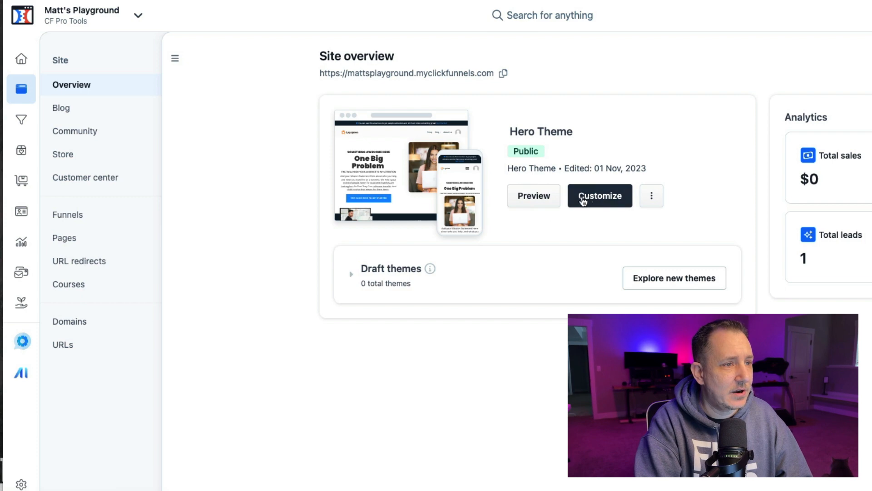
- Preview the live site using the Hero Theme from the site overview
left_click(529, 199)
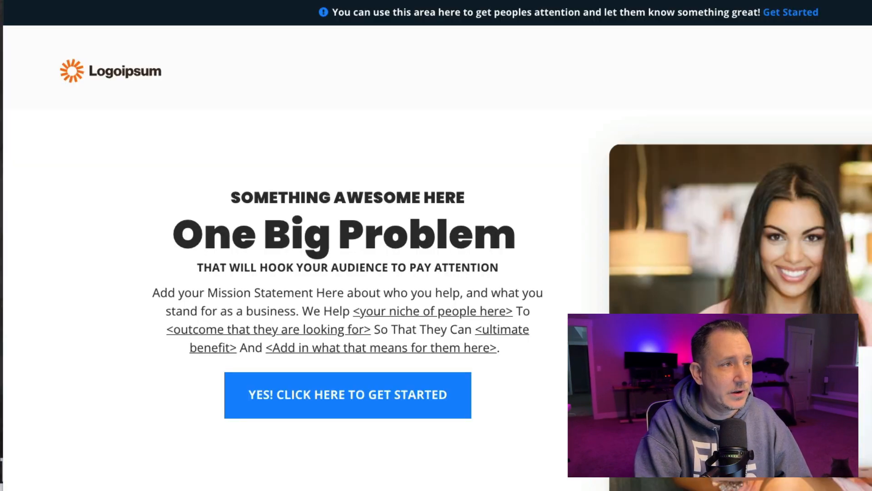
scroll(395, 77, "down", 10)
scroll(402, 73, "up", 15)
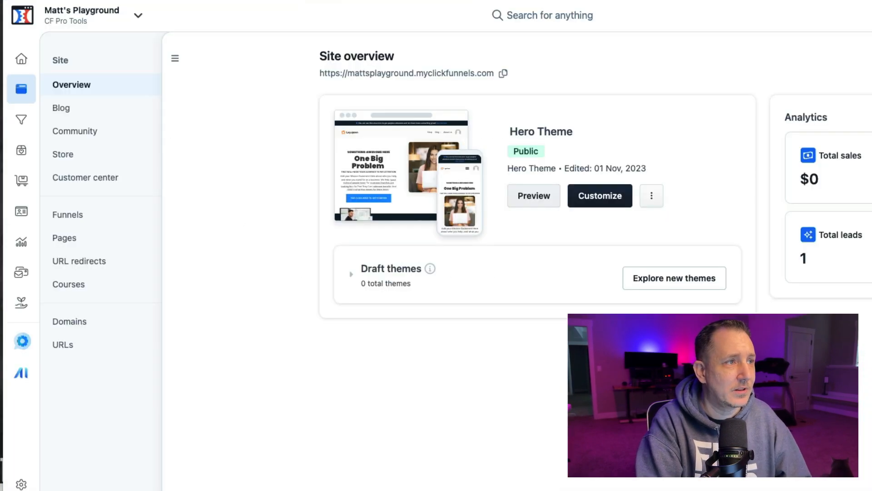
- Open the Hero Theme customizer to check its example site page, then review the theme's more-options menu
left_click(600, 198)
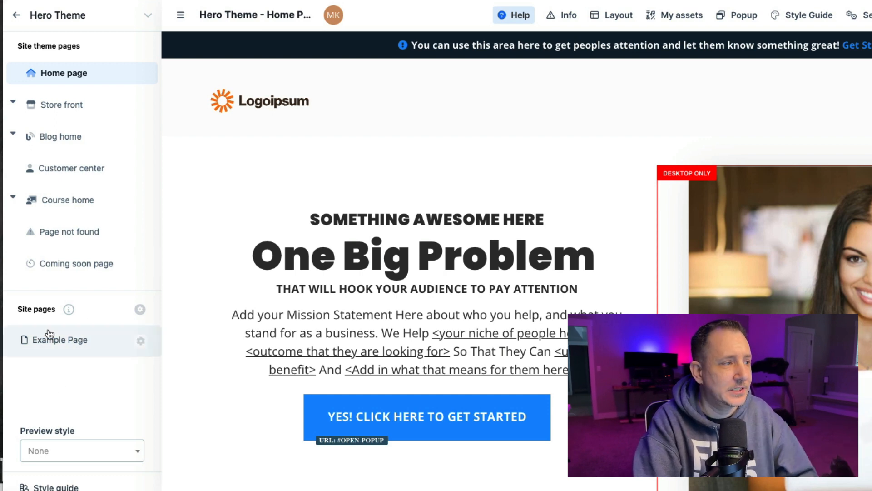
left_click(64, 341)
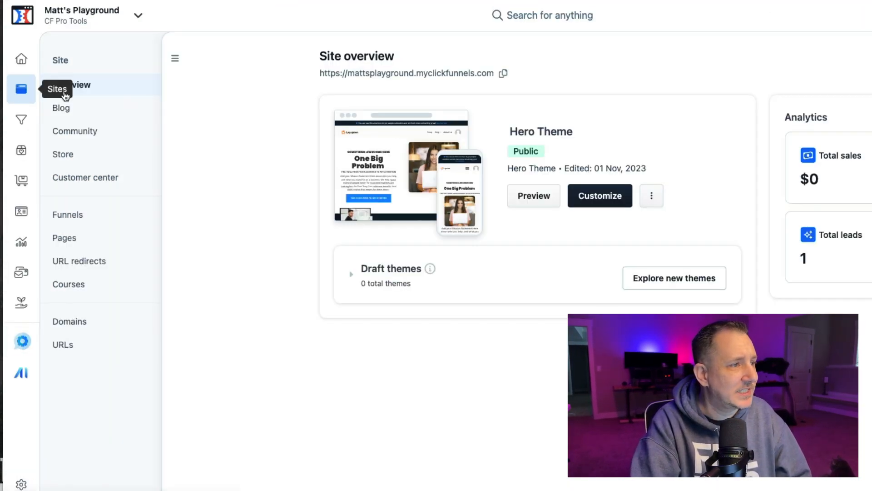
left_click(651, 196)
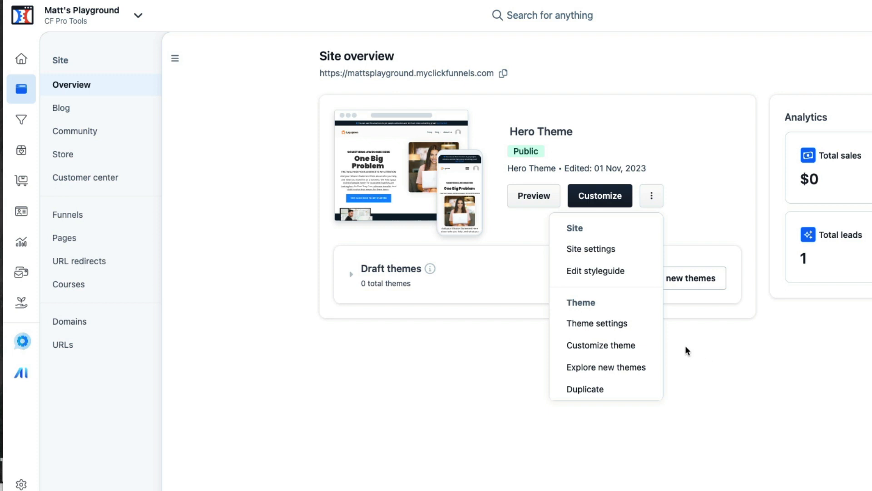
left_click(759, 387)
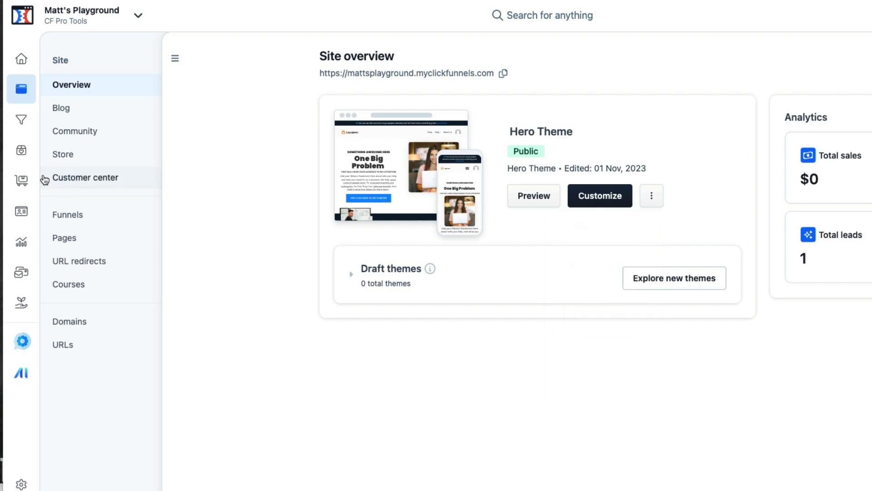
- Create a new standalone page cloned from the Example Page template, named "About Us Page"
left_click(80, 241)
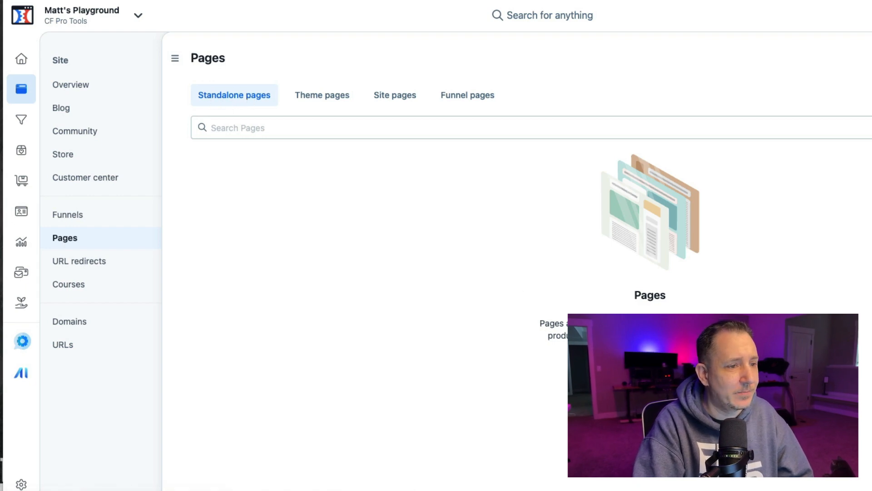
left_click(650, 365)
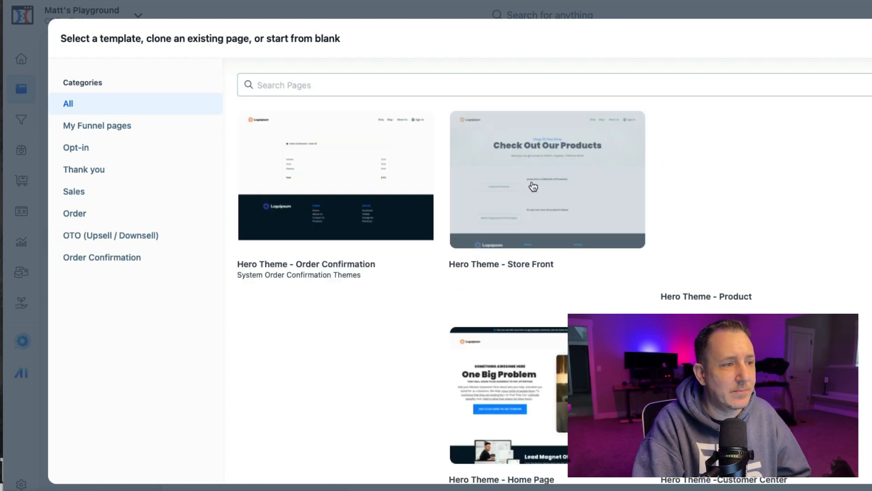
scroll(549, 206, "down", 2)
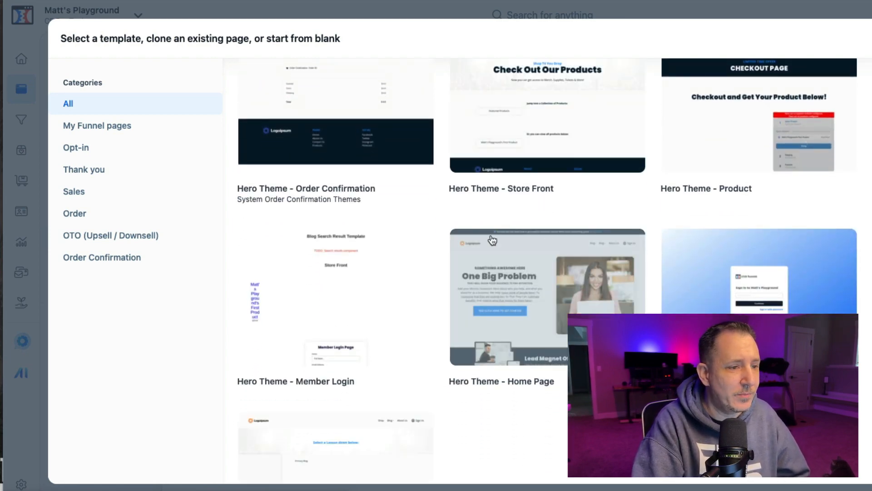
scroll(352, 173, "up", 2)
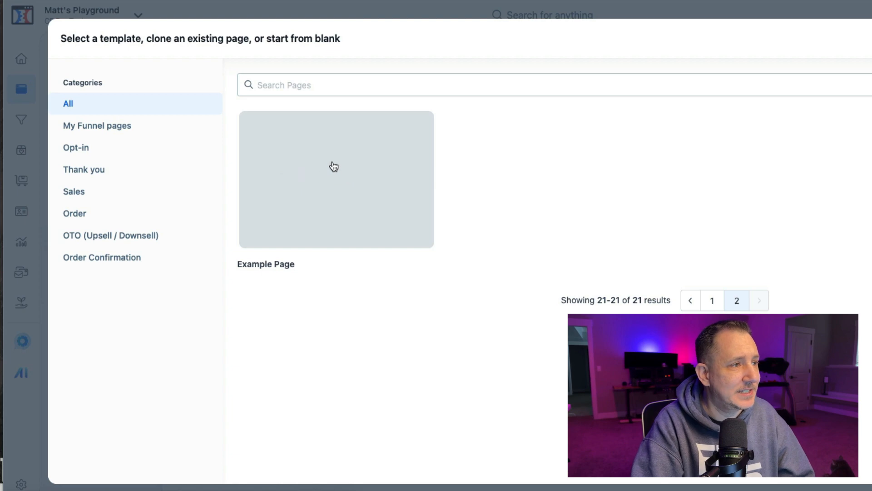
left_click(321, 166)
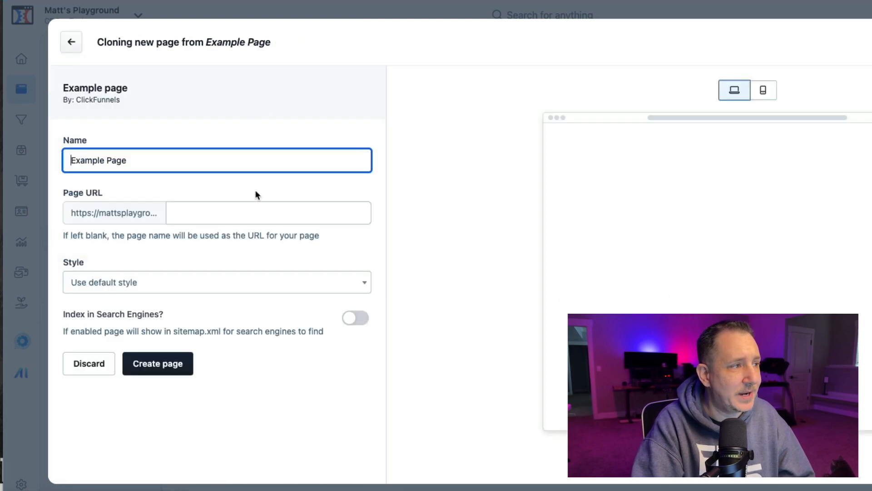
left_click(281, 160)
triple_click(282, 160)
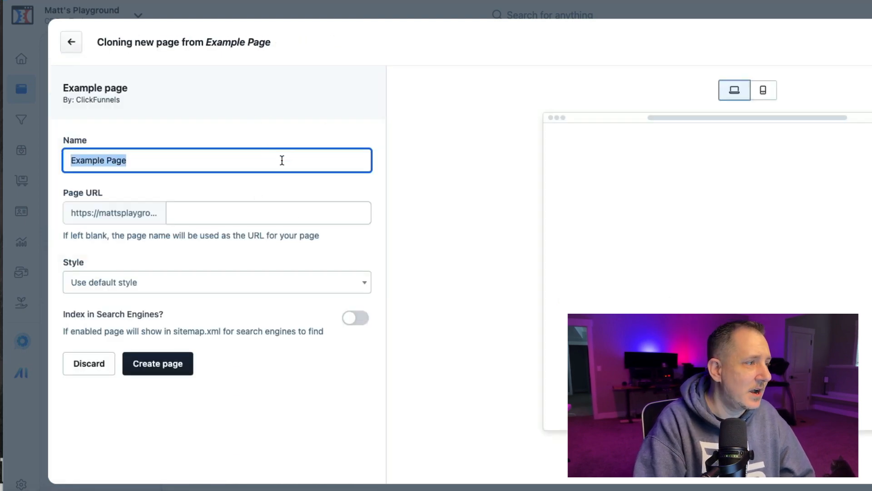
type("About Us")
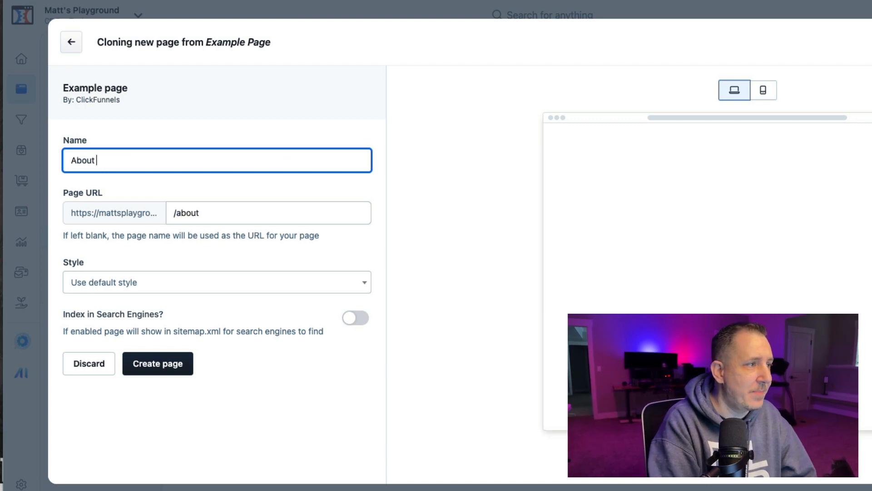
type(" Page")
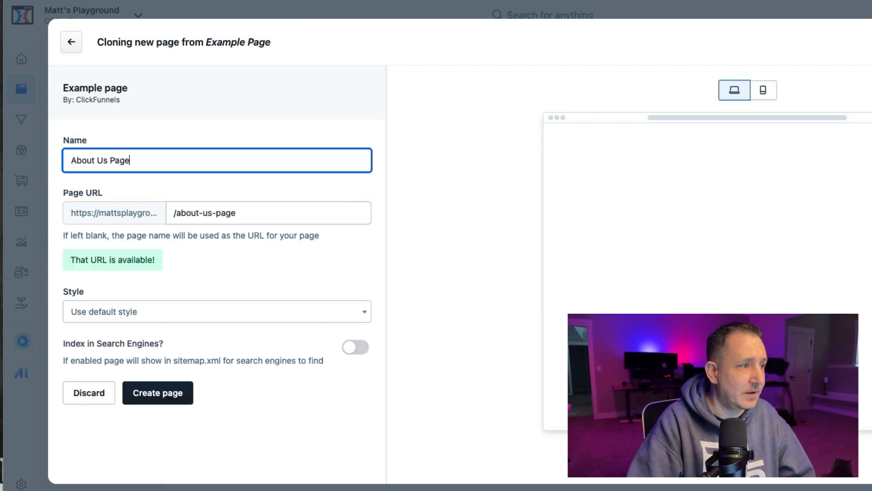
key("Return")
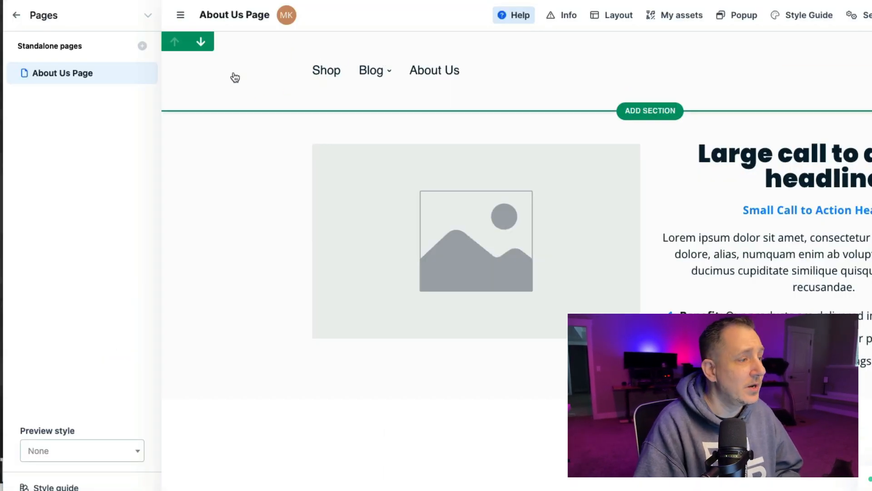
- In the About Us Page settings, pin the page to Site Pages in the editor and update the page
mouse_move(137, 70)
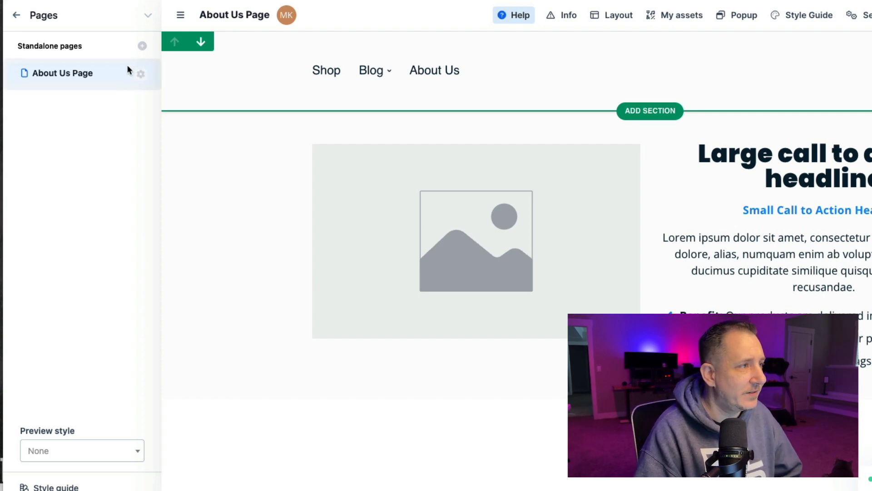
left_click(141, 74)
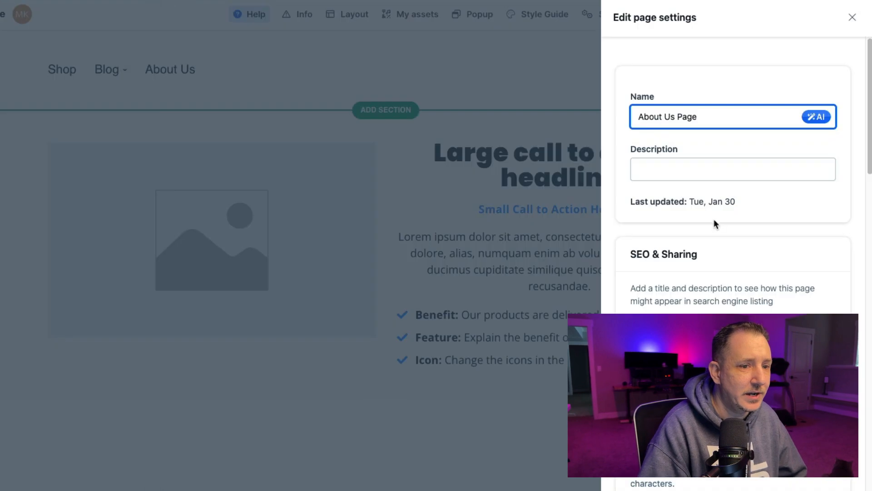
left_click(685, 169)
scroll(686, 169, "down", 4)
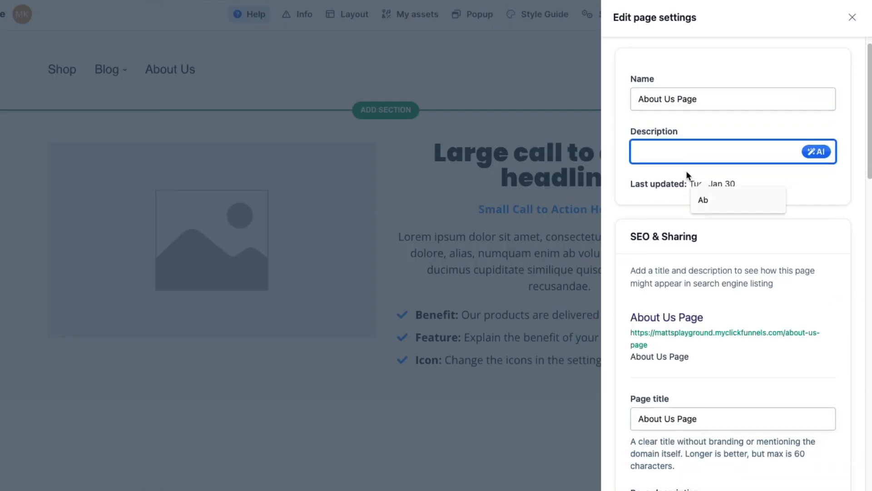
scroll(677, 218, "down", 2)
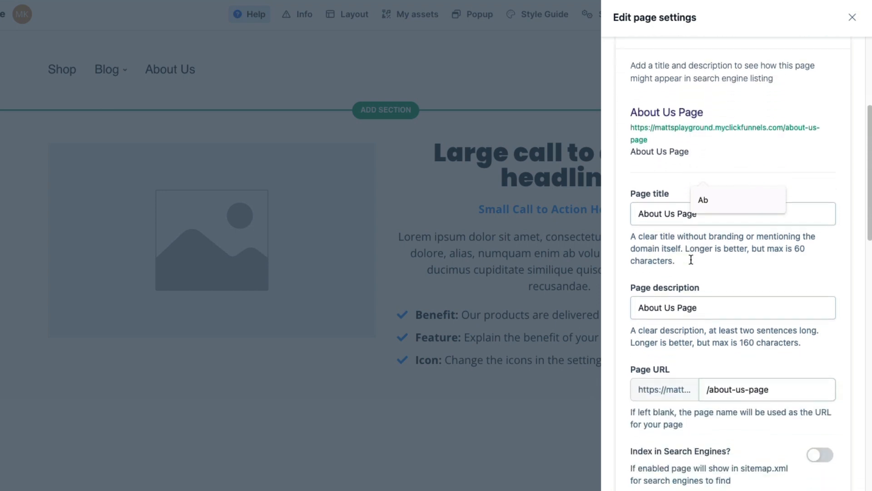
left_click(730, 254)
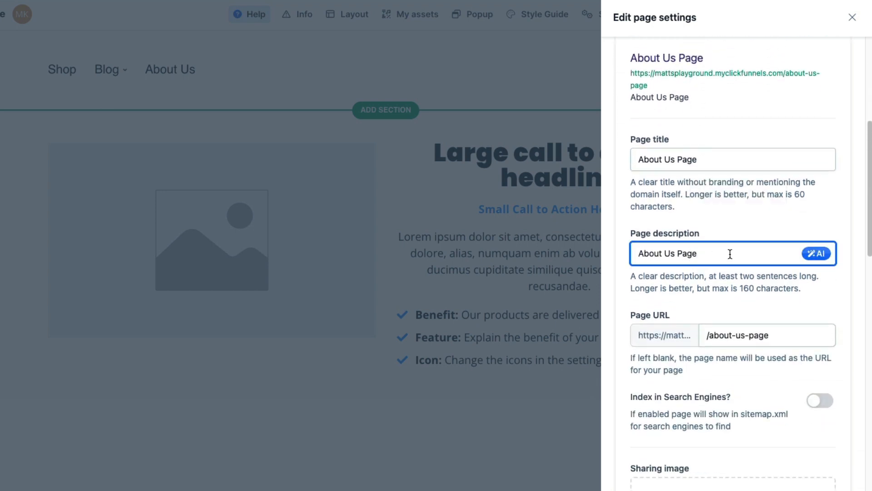
scroll(729, 254, "down", 2)
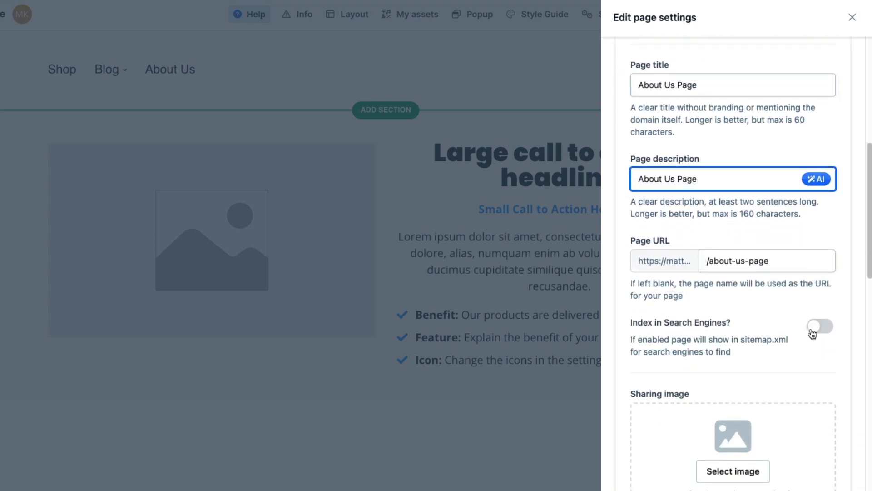
scroll(812, 334, "down", 5)
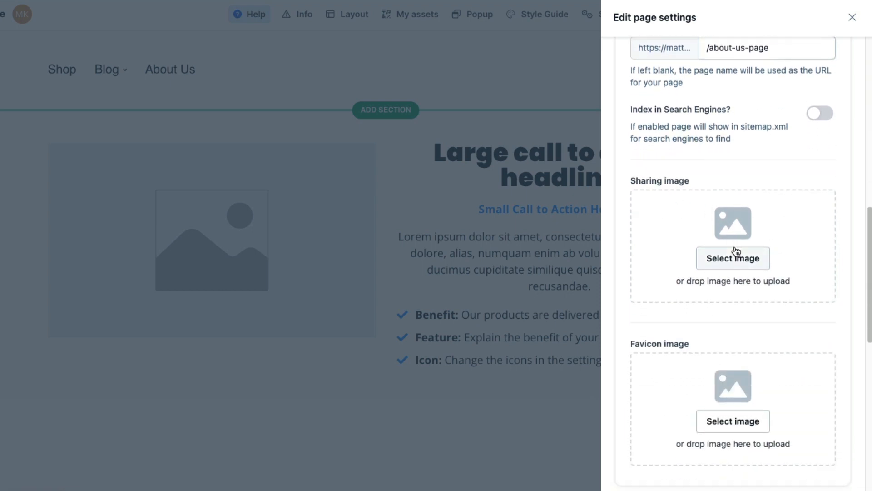
scroll(637, 269, "down", 9)
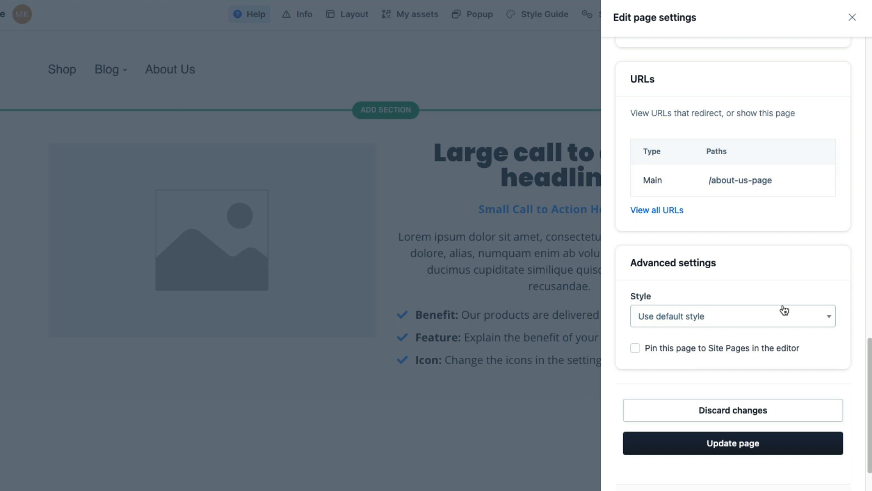
left_click(748, 316)
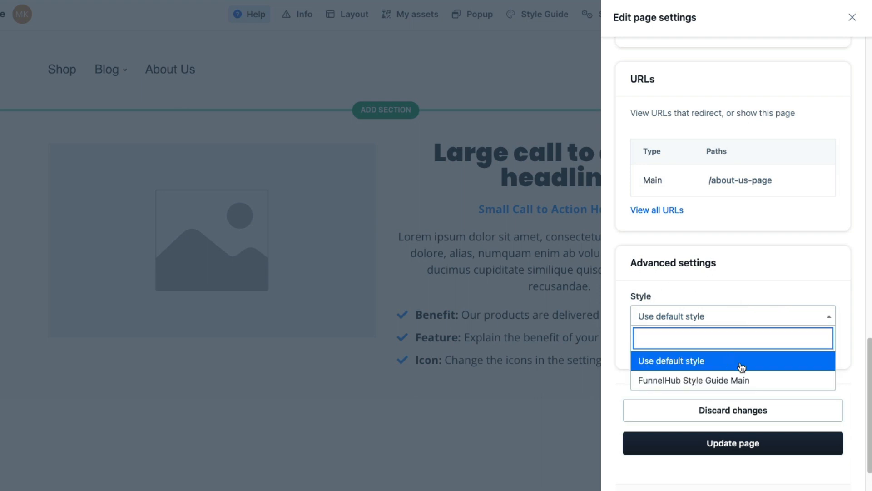
left_click(750, 287)
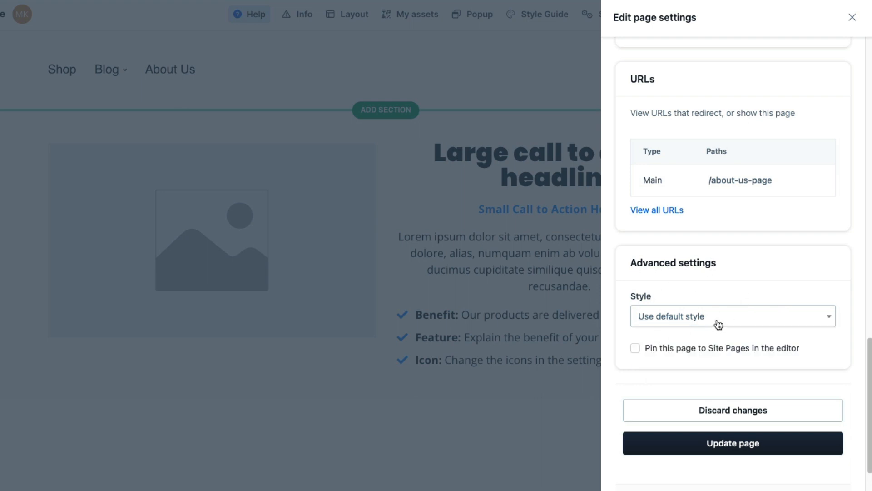
left_click(635, 350)
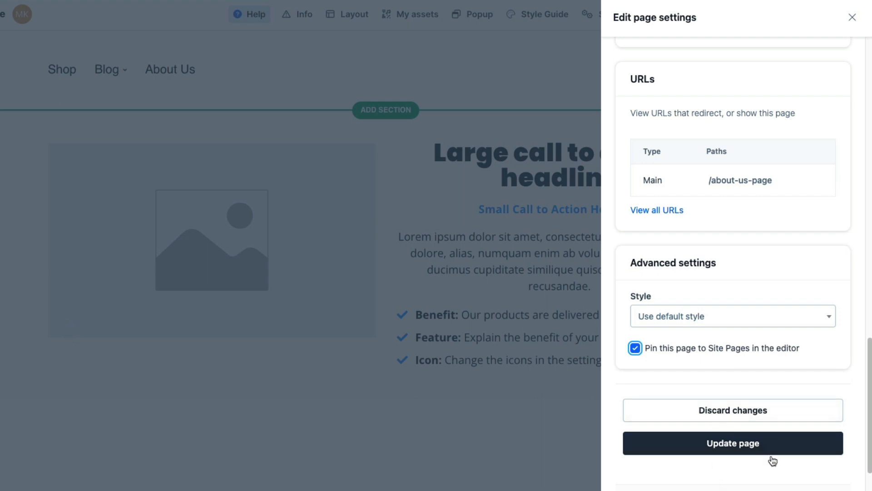
left_click(748, 447)
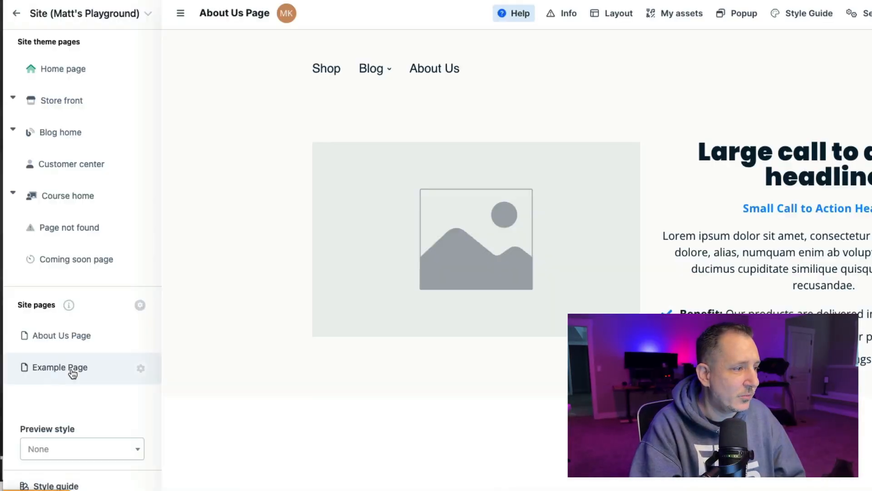
- Open the About Us Page from the site pages list, then reopen the Hero Theme in the theme editor
left_click(72, 372)
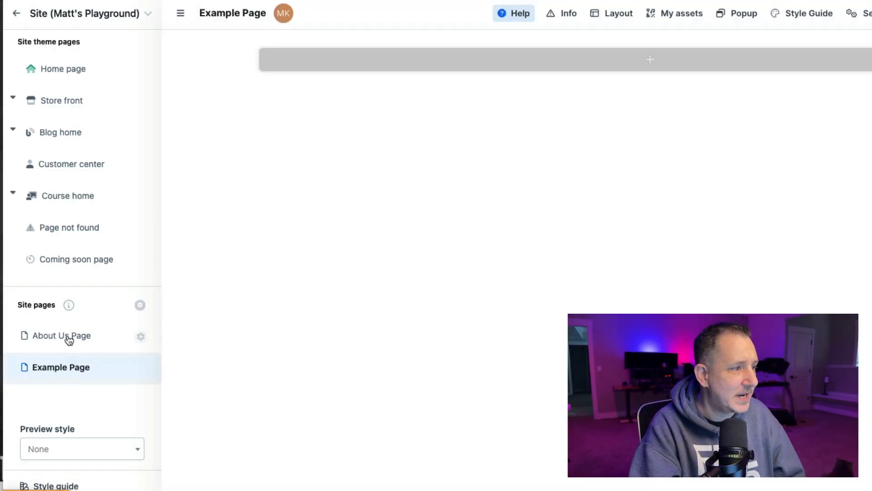
left_click(67, 339)
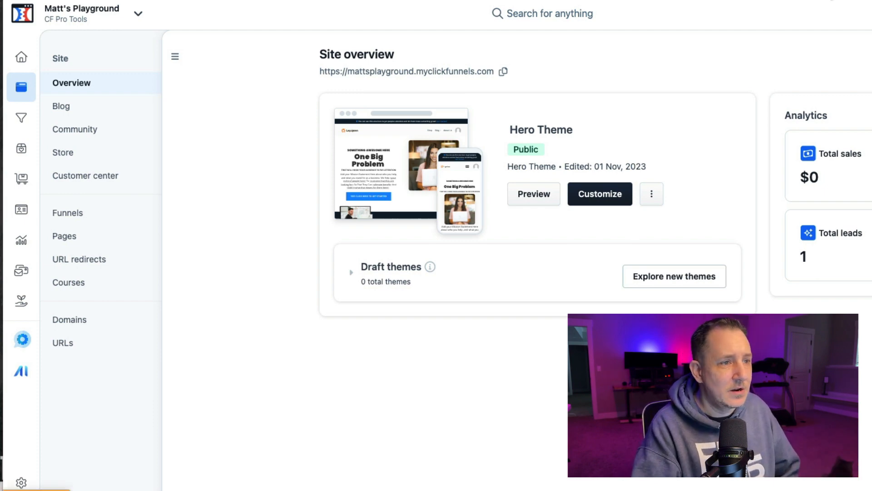
left_click(590, 196)
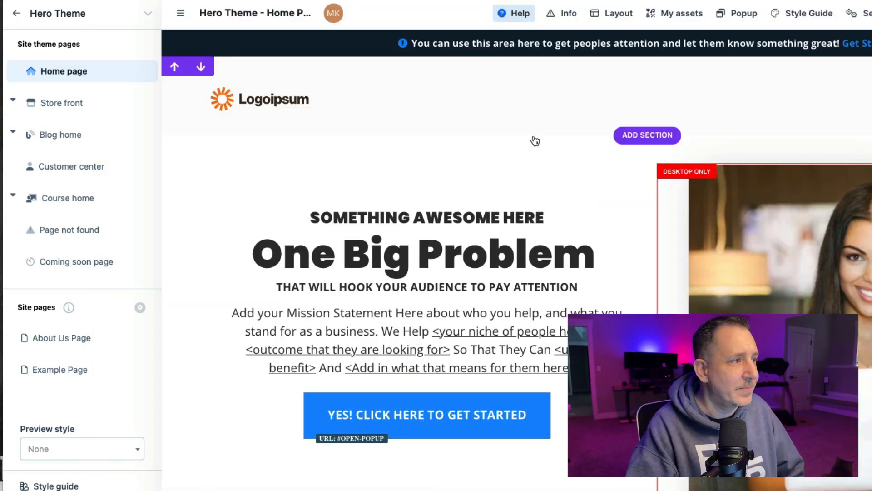
- Open the course home theme page and scroll through its module layout
left_click(65, 204)
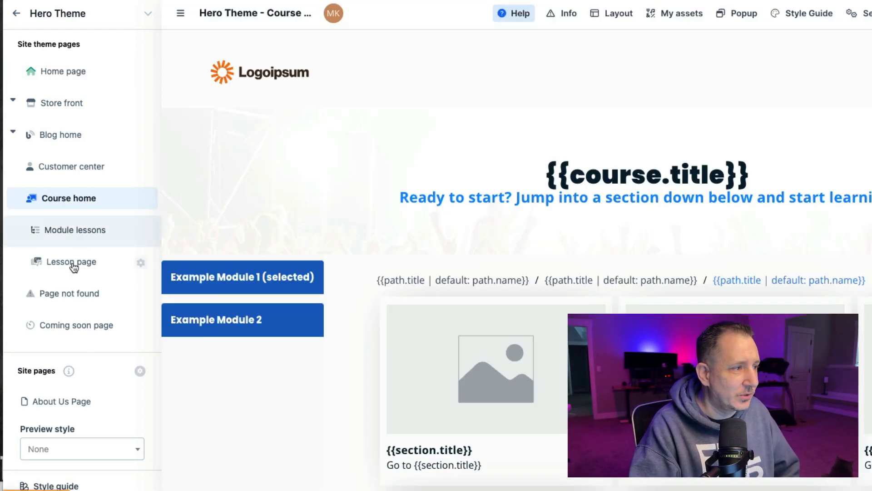
scroll(527, 168, "down", 5)
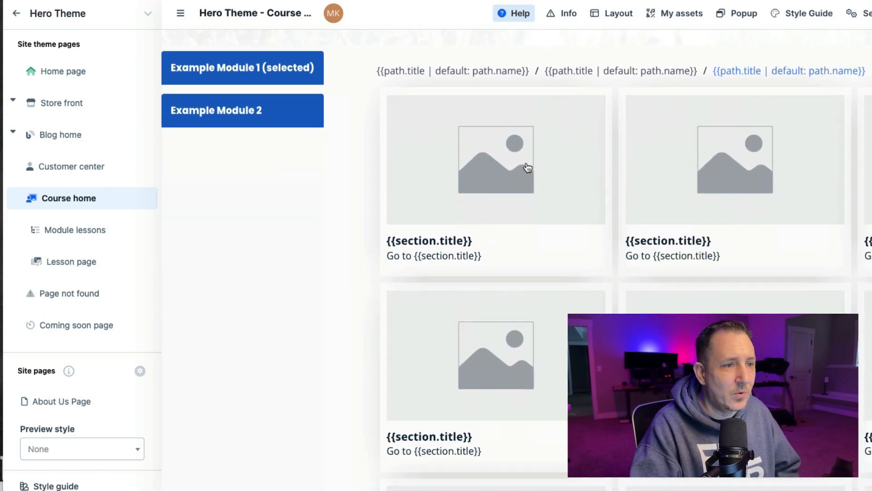
scroll(526, 168, "down", 10)
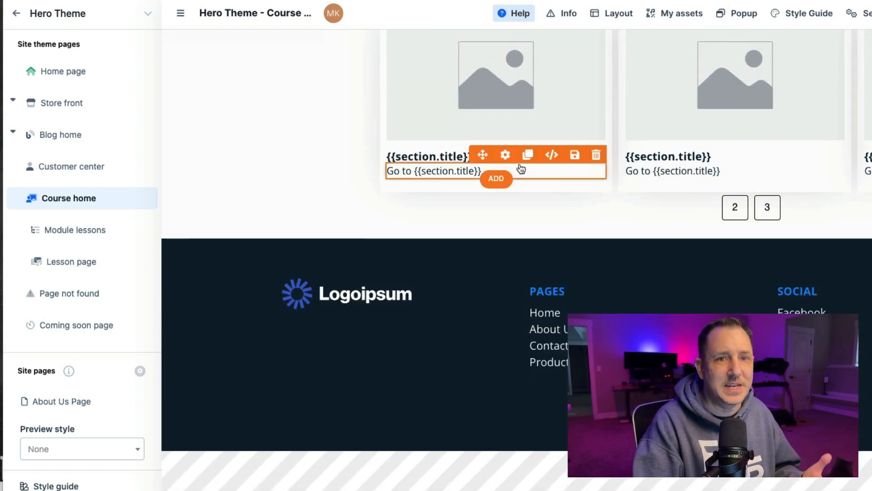
scroll(521, 169, "up", 12)
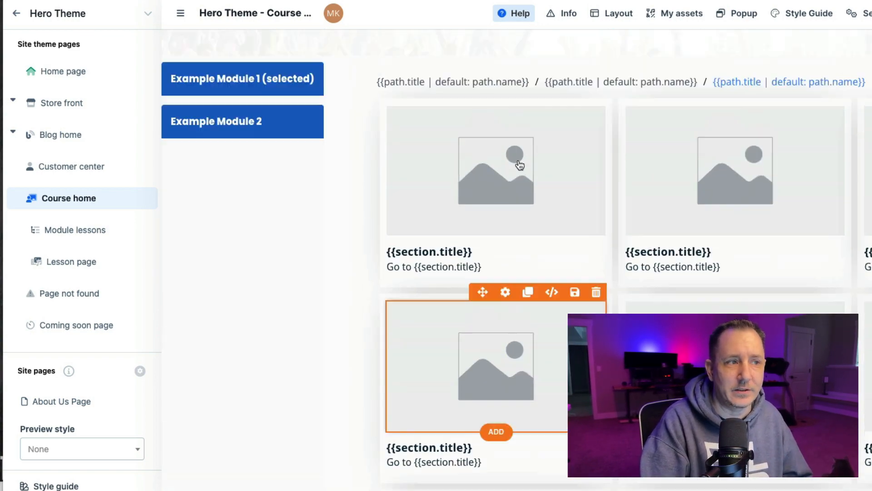